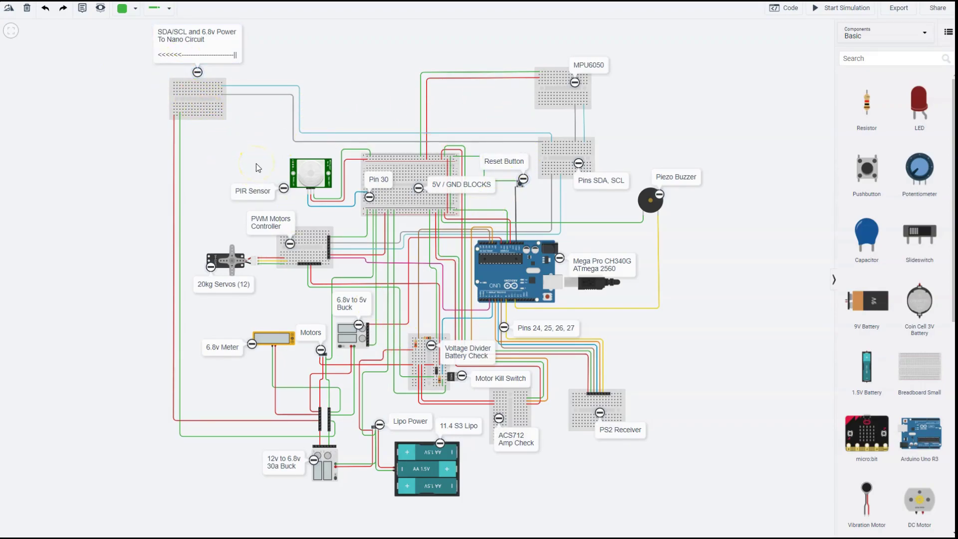
pyautogui.click(213, 165)
pyautogui.click(218, 158)
pyautogui.click(342, 496)
pyautogui.click(483, 329)
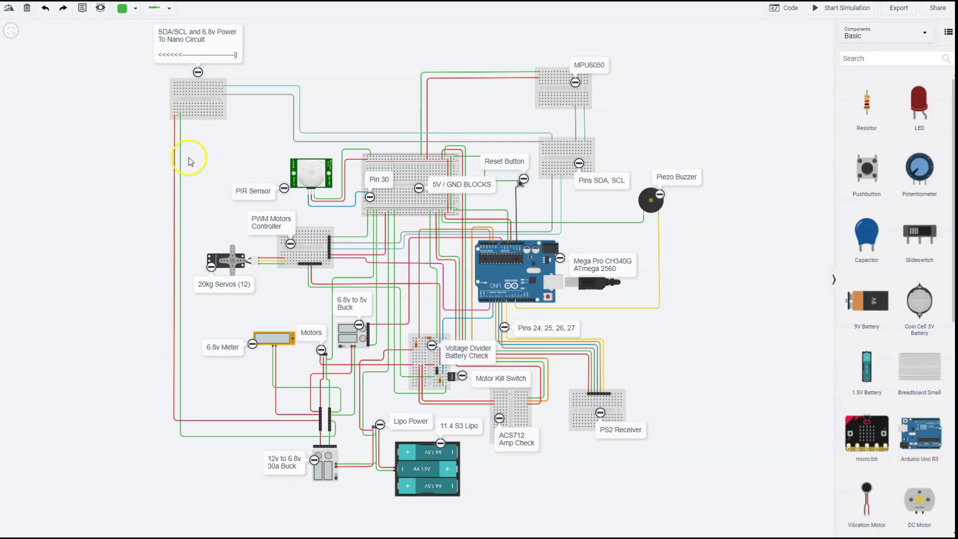
pyautogui.click(164, 35)
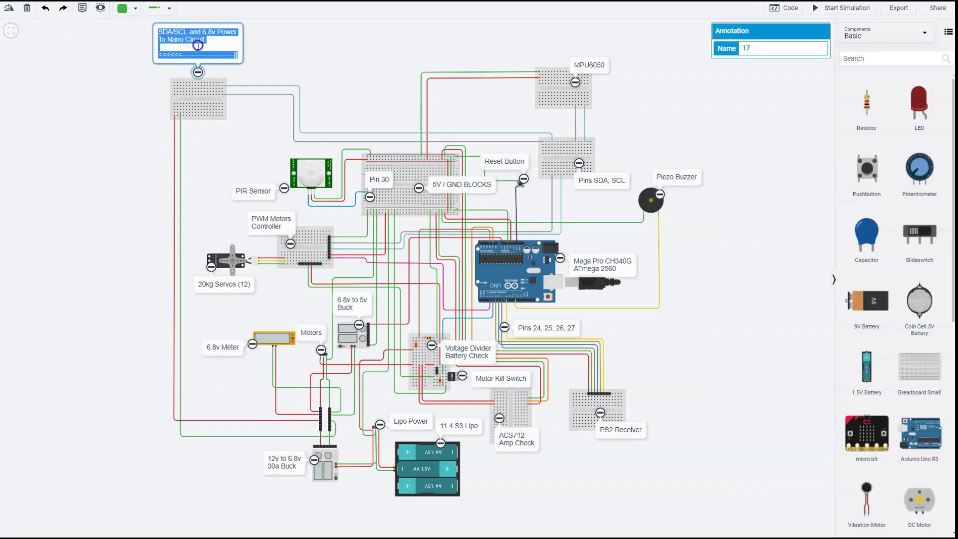
pyautogui.click(96, 85)
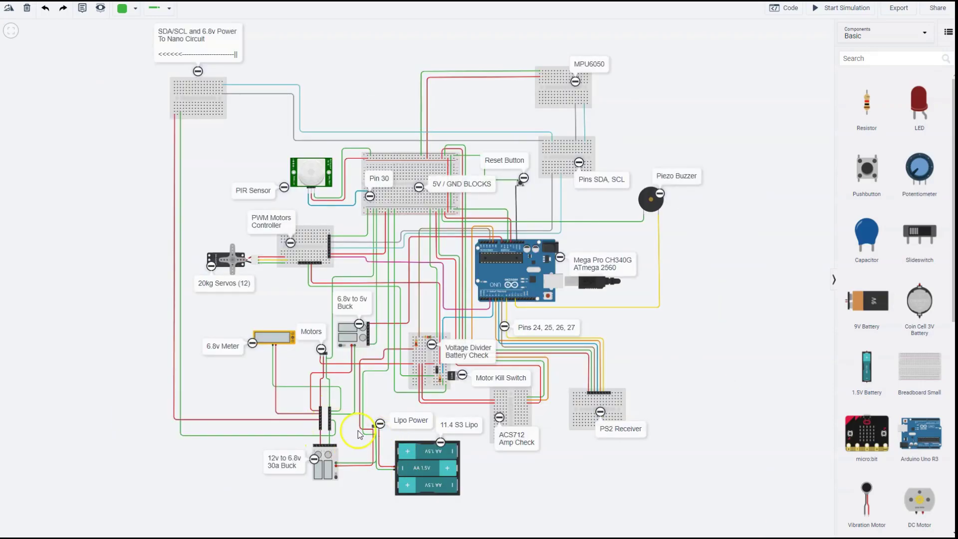
pyautogui.click(367, 437)
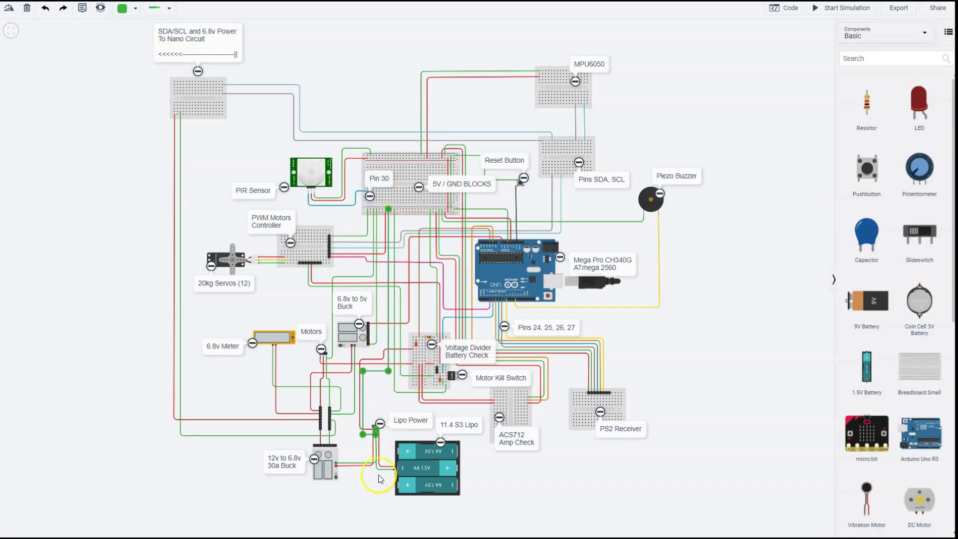
pyautogui.click(338, 425)
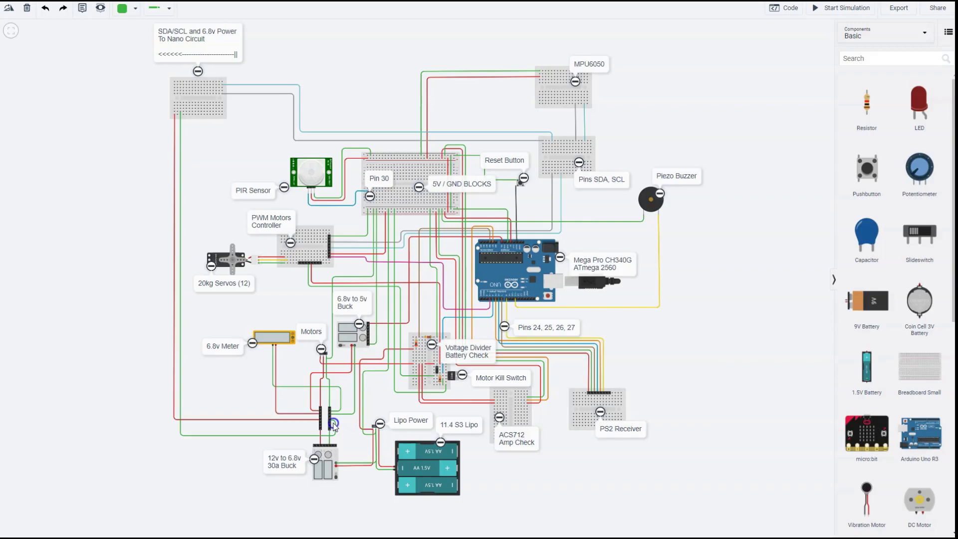
pyautogui.click(337, 426)
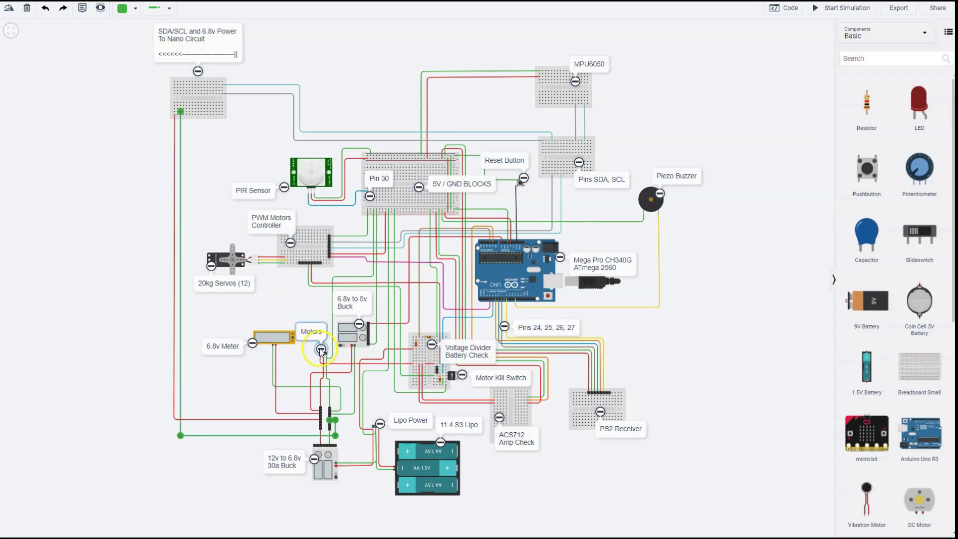
pyautogui.click(320, 349)
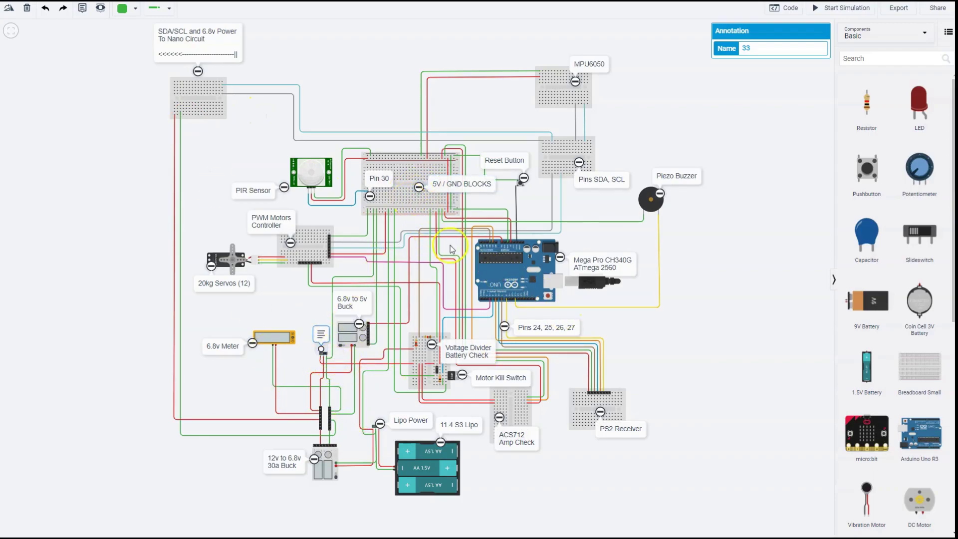
pyautogui.click(190, 88)
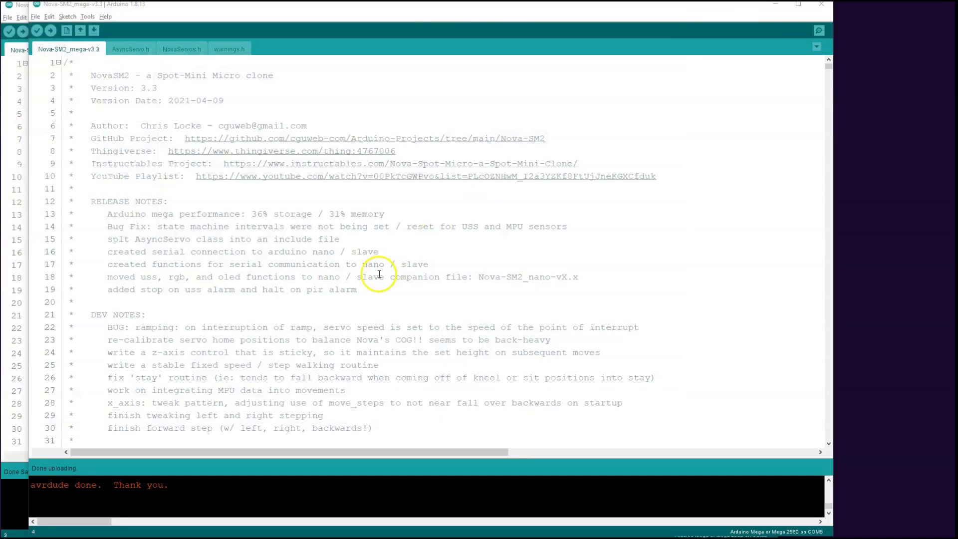
# Check the sketch header comments, then review the non-blocking servo class in AsyncServo.h.
pyautogui.click(133, 87)
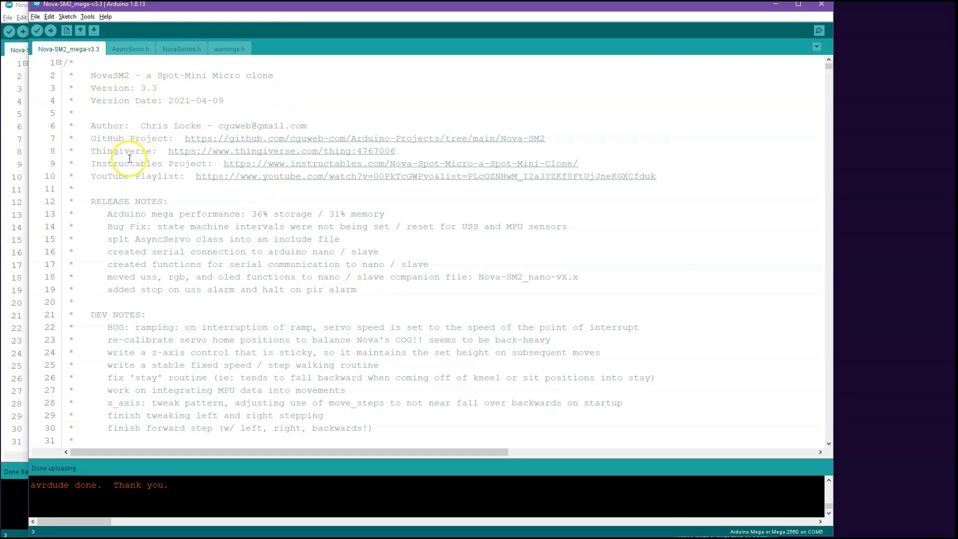
pyautogui.click(123, 187)
pyautogui.scroll(-8, 147, 282)
pyautogui.scroll(-2, 147, 282)
pyautogui.scroll(-4, 146, 281)
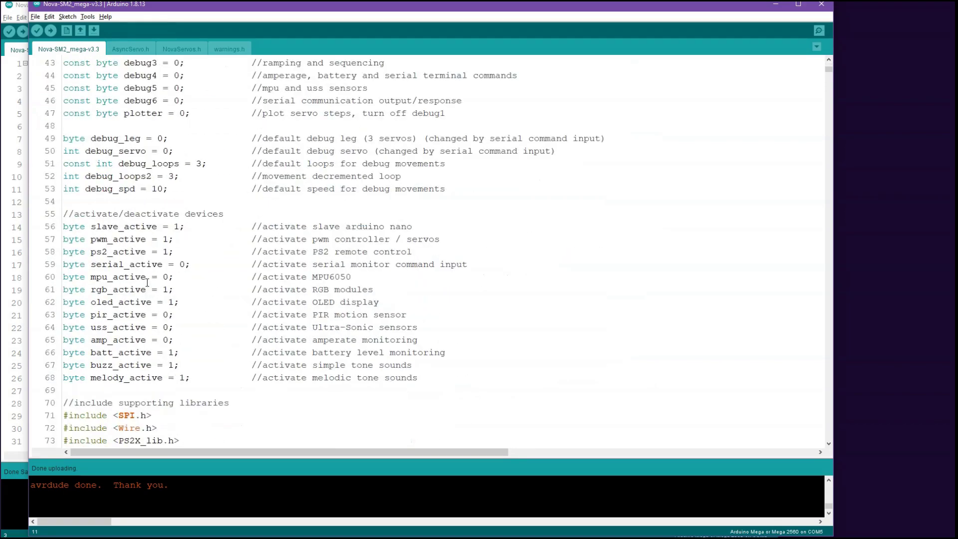
pyautogui.scroll(1, 147, 282)
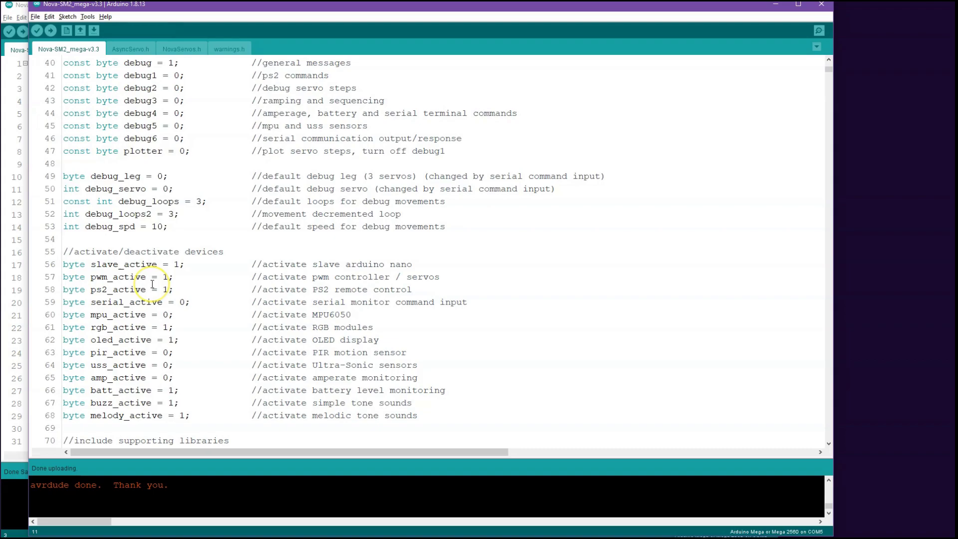
pyautogui.scroll(6, 150, 283)
pyautogui.scroll(3, 150, 283)
pyautogui.scroll(5, 152, 284)
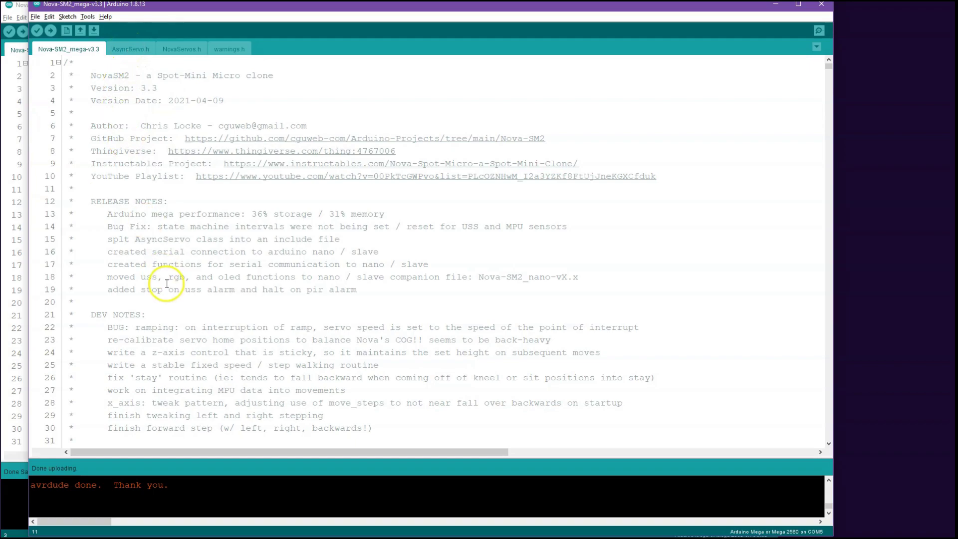
pyautogui.scroll(-11, 165, 288)
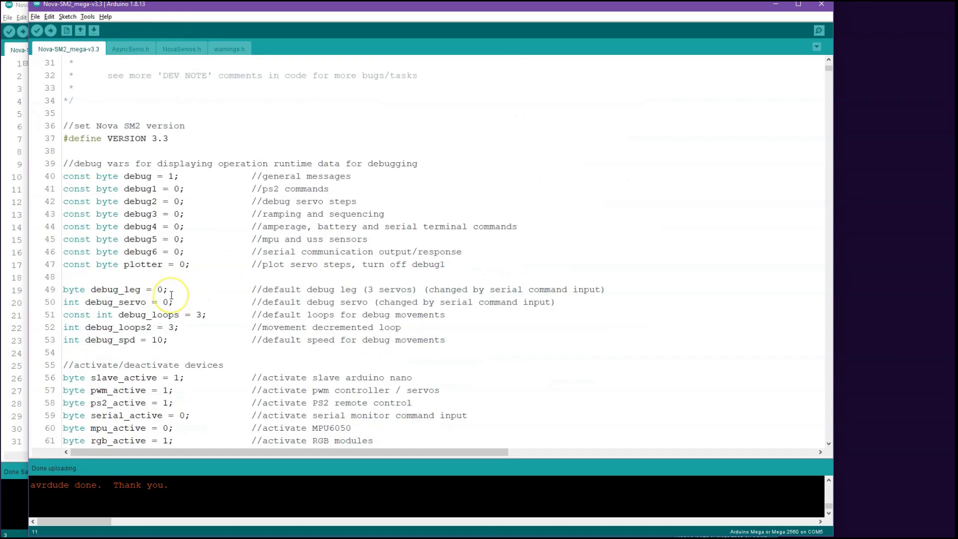
pyautogui.scroll(-1, 170, 293)
pyautogui.scroll(12, 161, 246)
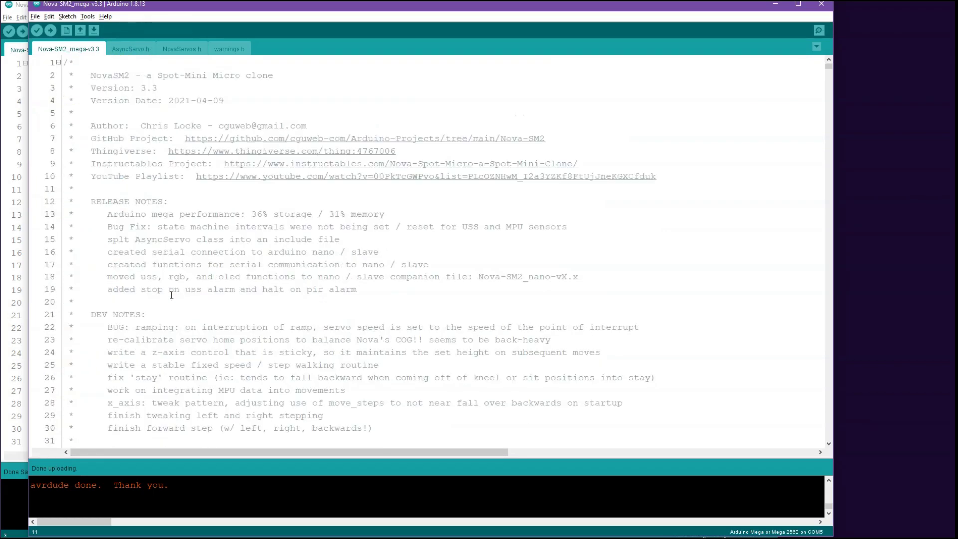
pyautogui.click(128, 47)
pyautogui.scroll(-6, 179, 336)
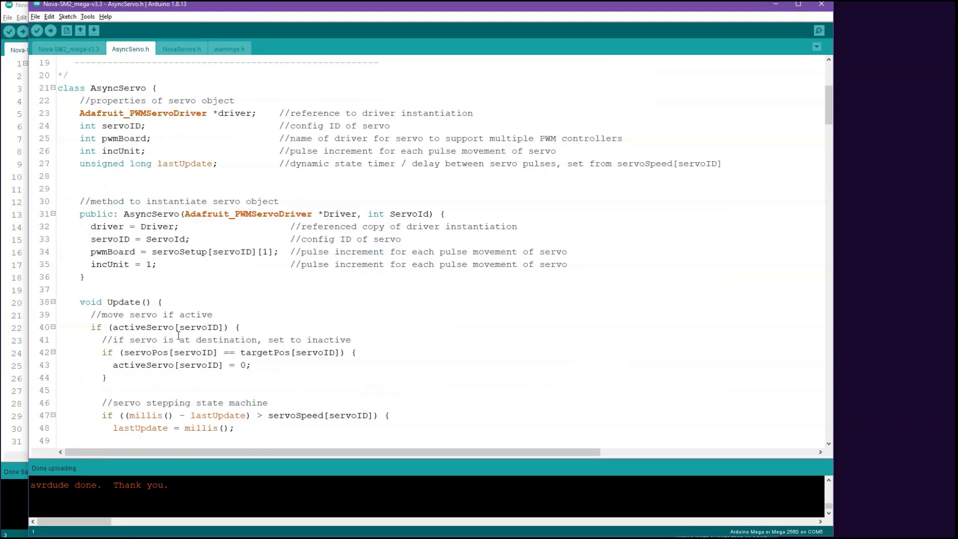
pyautogui.scroll(-6, 178, 342)
pyautogui.scroll(12, 177, 341)
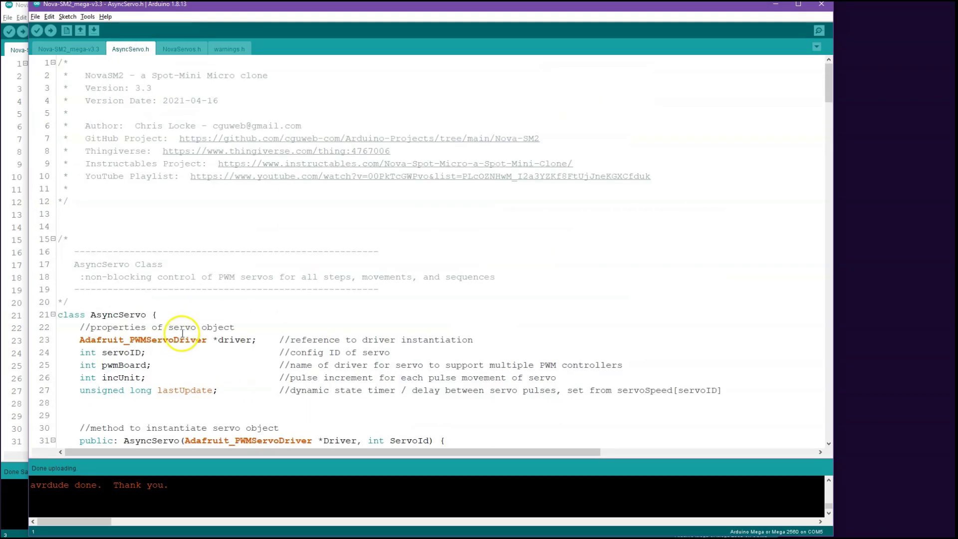
pyautogui.scroll(-12, 190, 314)
pyautogui.scroll(12, 190, 315)
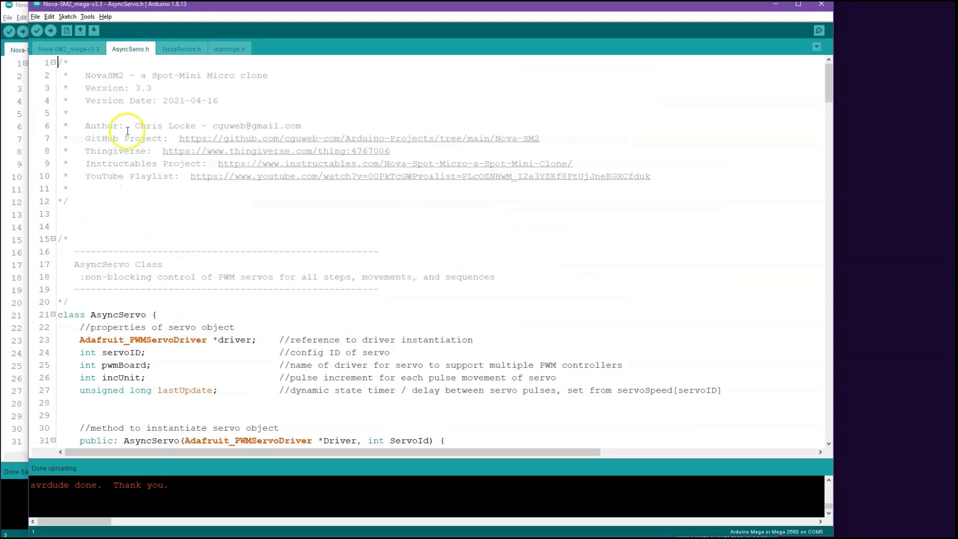
# Back on Nova-SM2_mega-v3.3, highlight the 36% storage and 31% memory release-note figures.
pyautogui.click(67, 49)
pyautogui.scroll(-1, 209, 320)
pyautogui.scroll(-7, 210, 320)
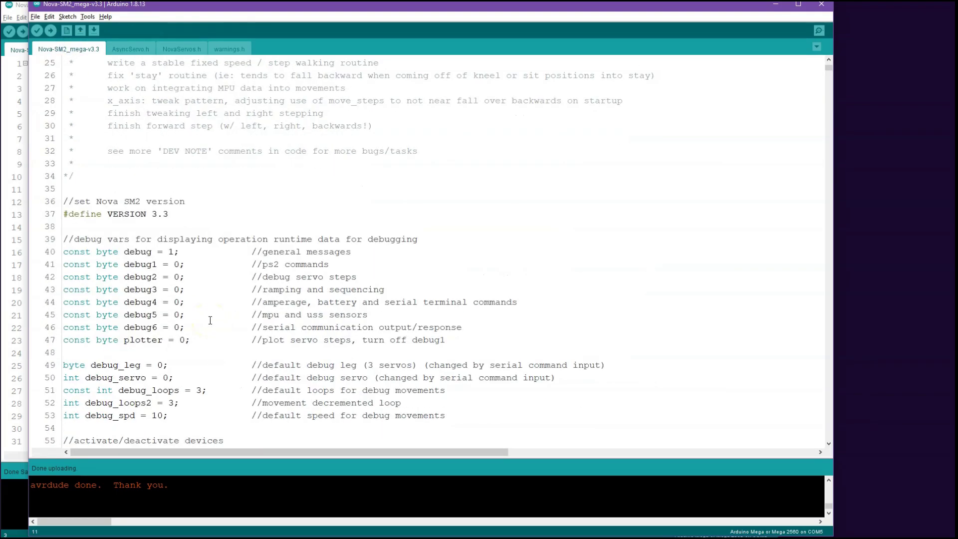
pyautogui.scroll(6, 210, 320)
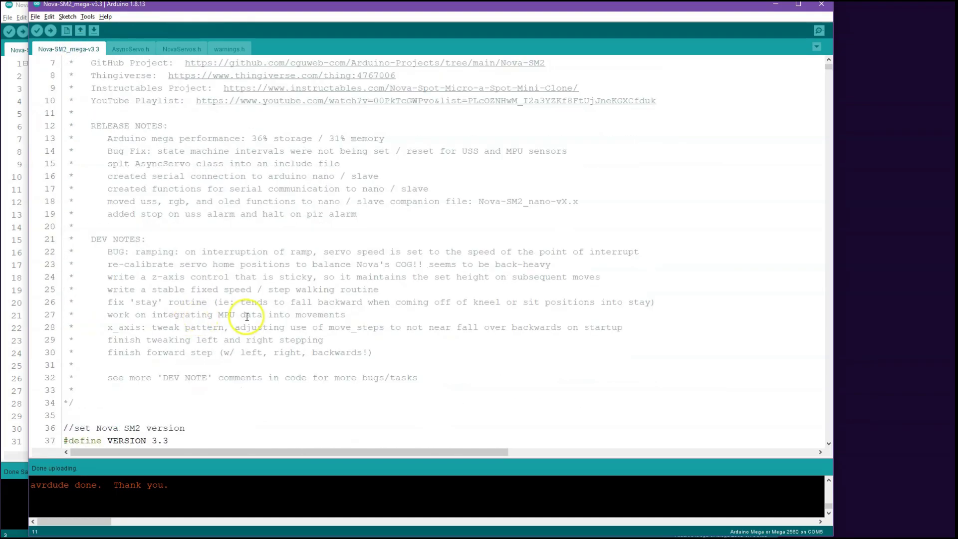
pyautogui.scroll(2, 343, 317)
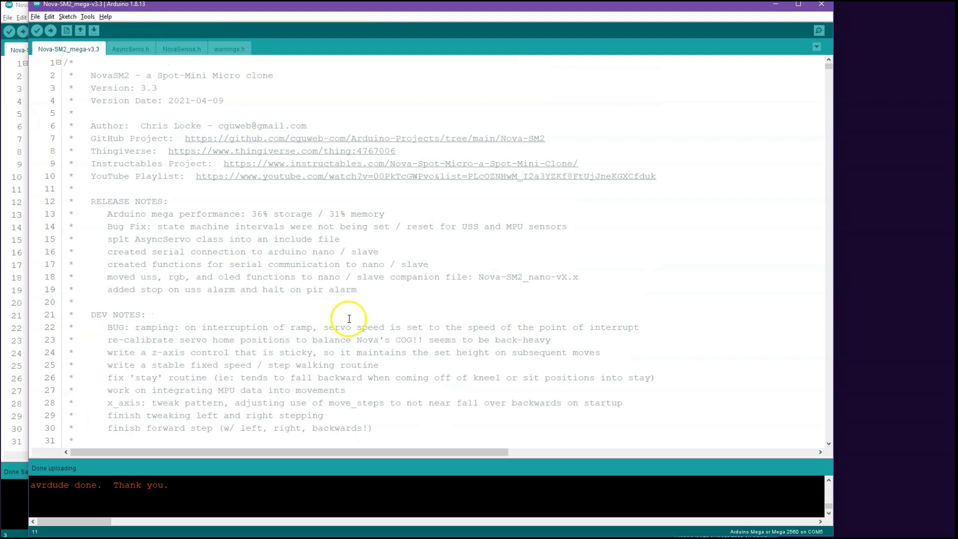
pyautogui.doubleClick(258, 213)
pyautogui.doubleClick(331, 214)
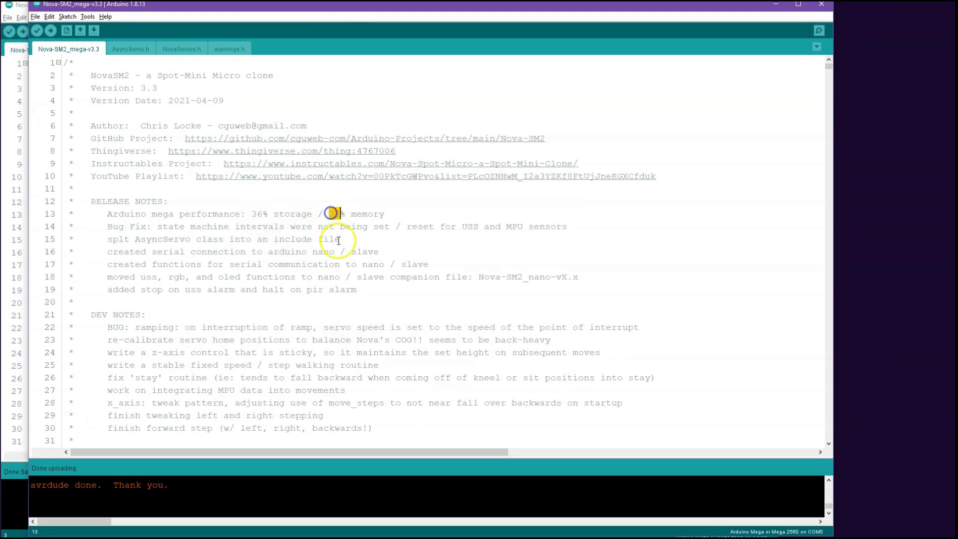
pyautogui.doubleClick(258, 214)
pyautogui.click(281, 278)
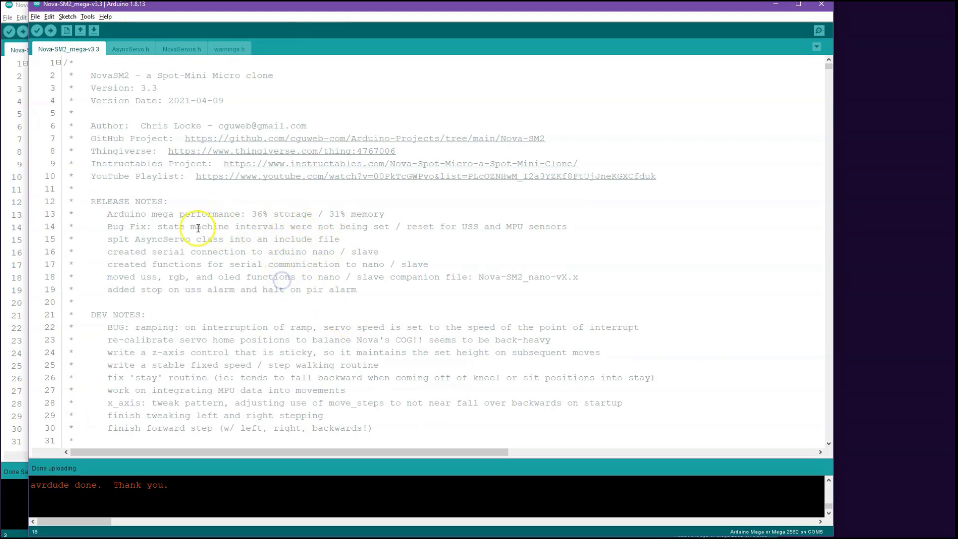
# Highlight the string-constant conversion and setup-function loop warnings in warnings.h.
pyautogui.click(225, 51)
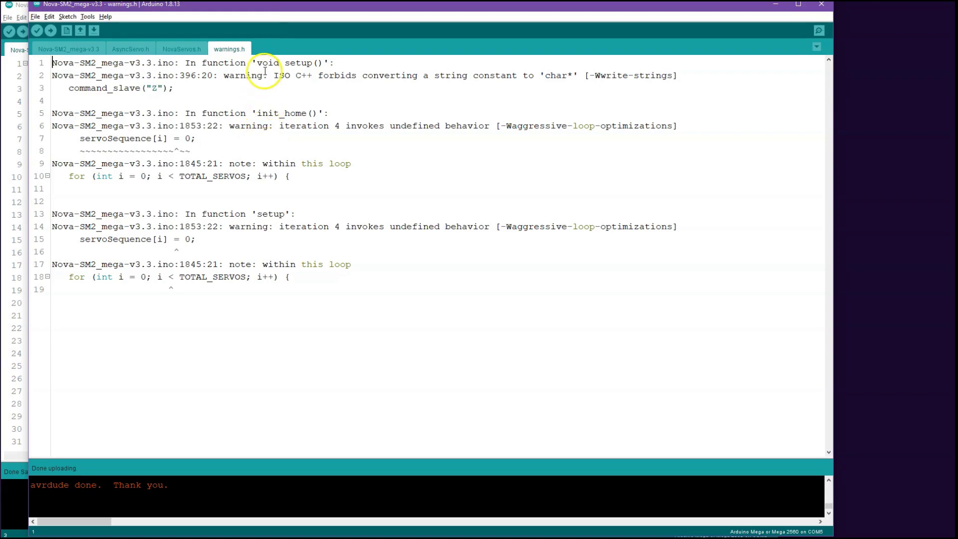
pyautogui.moveTo(157, 63); pyautogui.dragTo(358, 298)
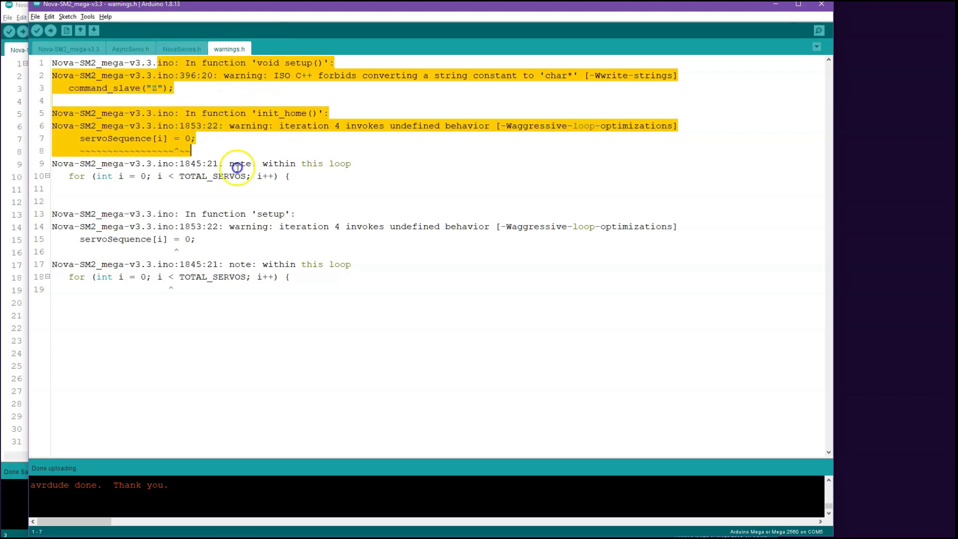
pyautogui.click(338, 288)
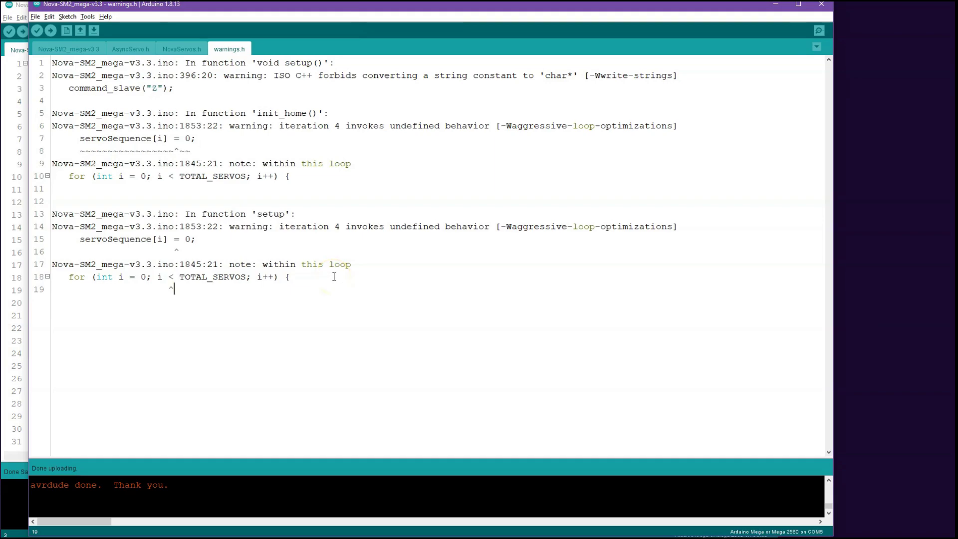
pyautogui.click(321, 274)
pyautogui.moveTo(295, 293); pyautogui.dragTo(259, 224)
pyautogui.click(257, 164)
# Point out the DEV NOTES list of servo ramping bugs and walking-routine tasks in Nova-SM2_mega-v3.3.
pyautogui.click(68, 50)
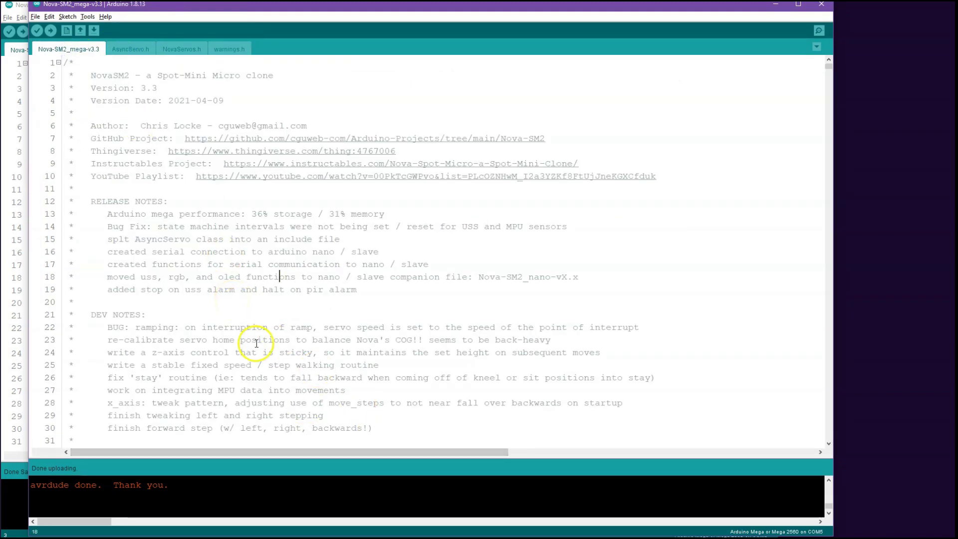
pyautogui.click(101, 300)
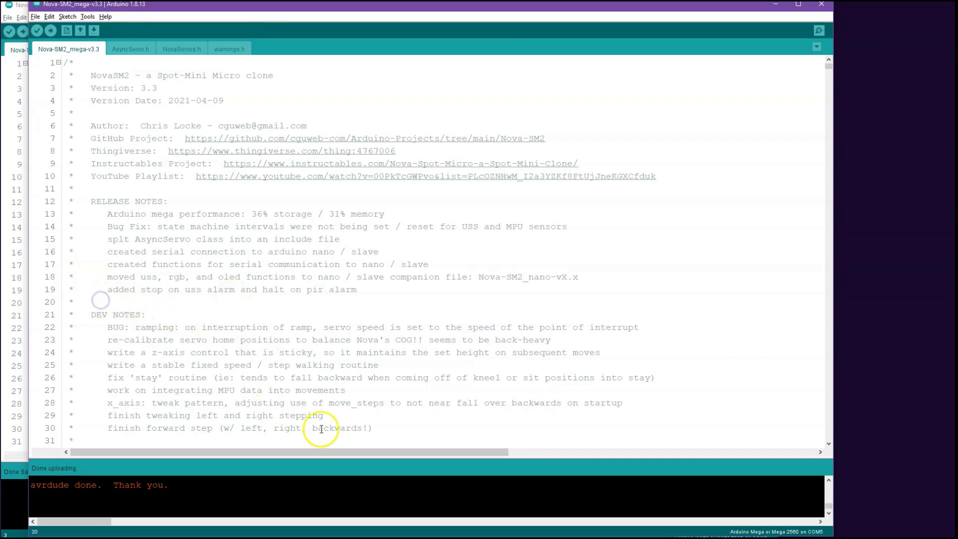
pyautogui.click(279, 315)
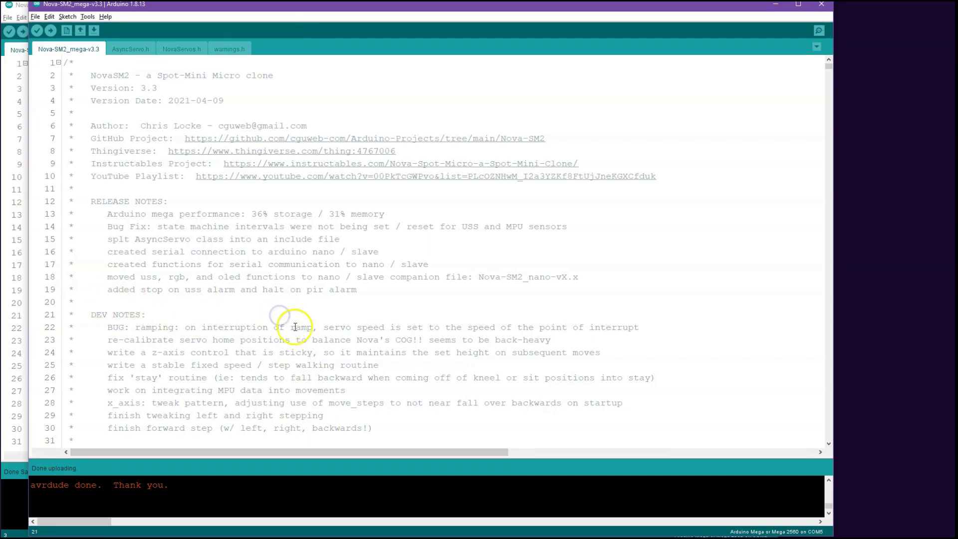